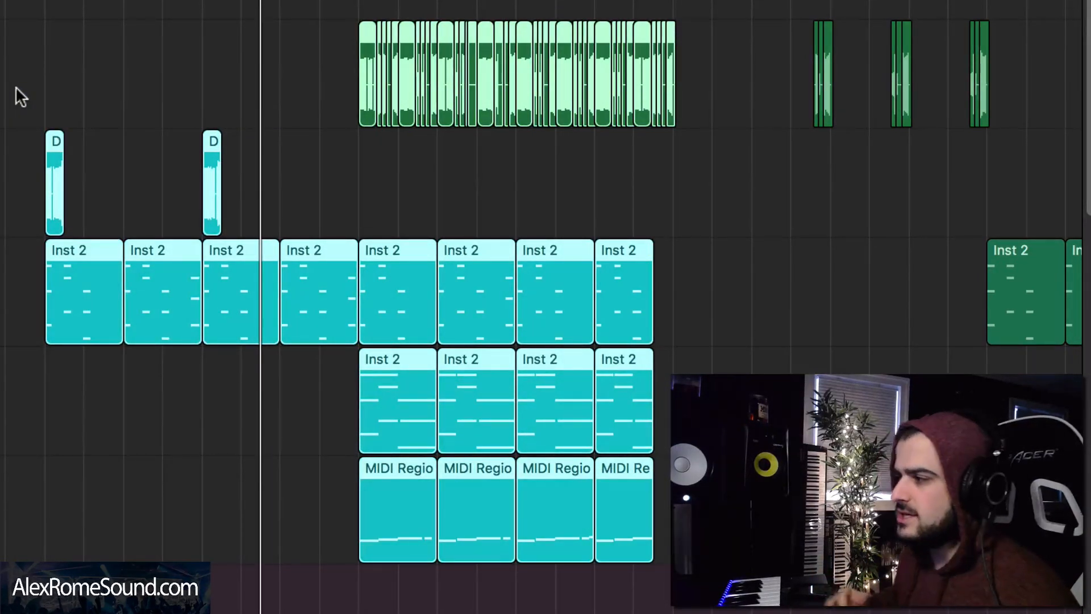
- Play back the opening chords, then loop bars 9 to 13 and play that passage
key("shift+space")
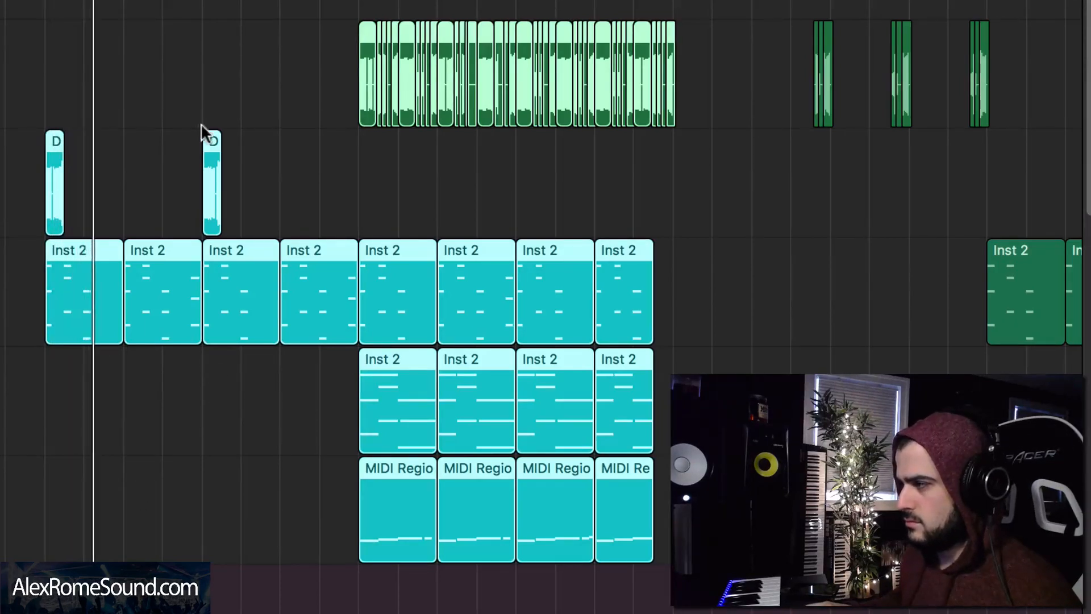
left_click(227, 398)
left_click_drag(205, 2, 358, 1)
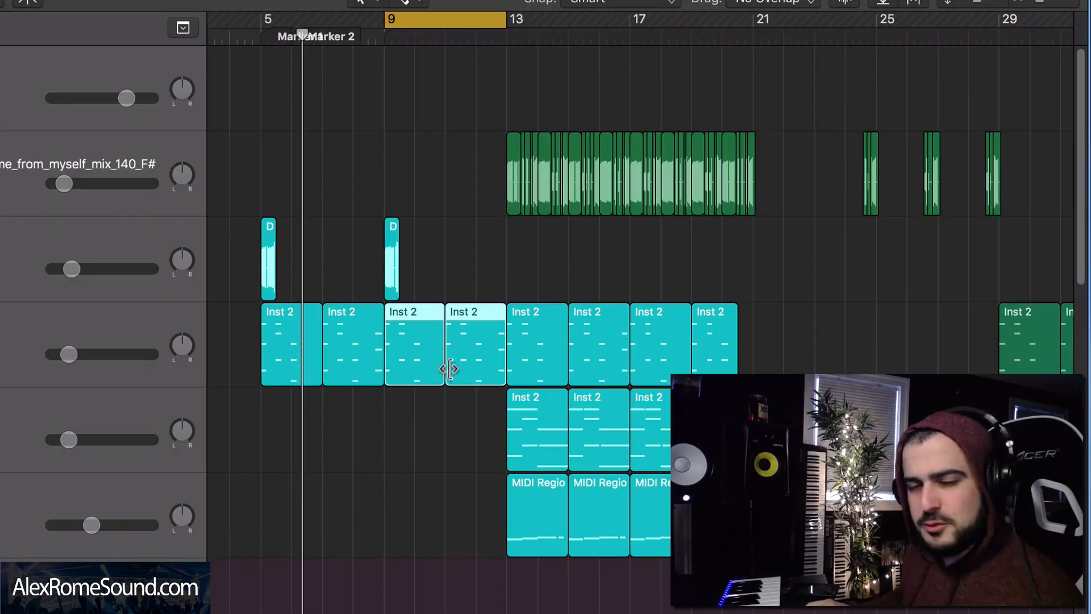
key("space")
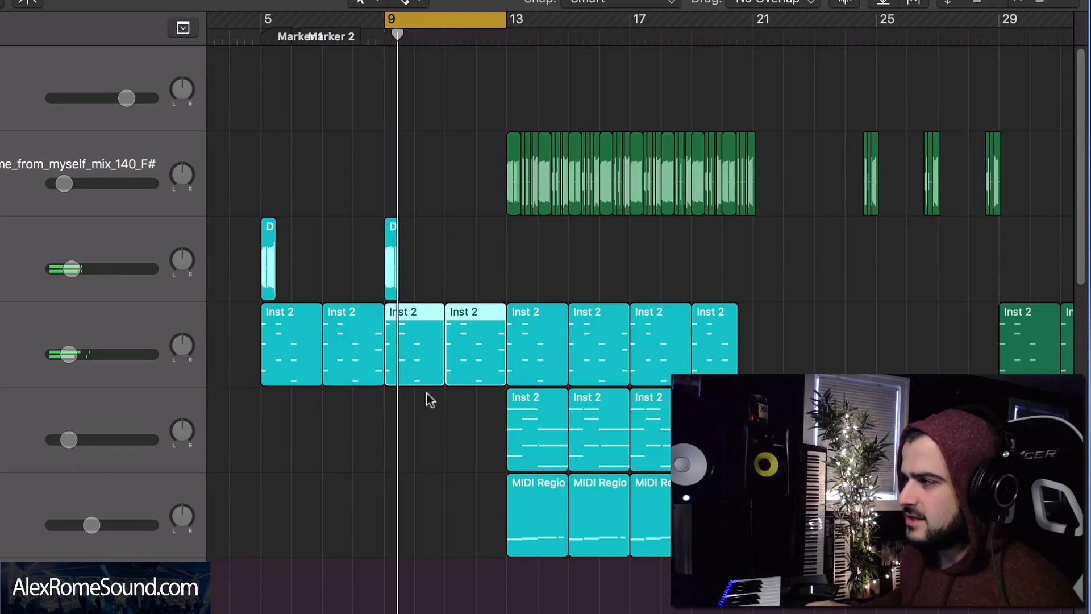
- Set the cycle range to bars 11–21 and play back the transition into the full section at bar 13
left_click_drag(476, 18, 754, 21)
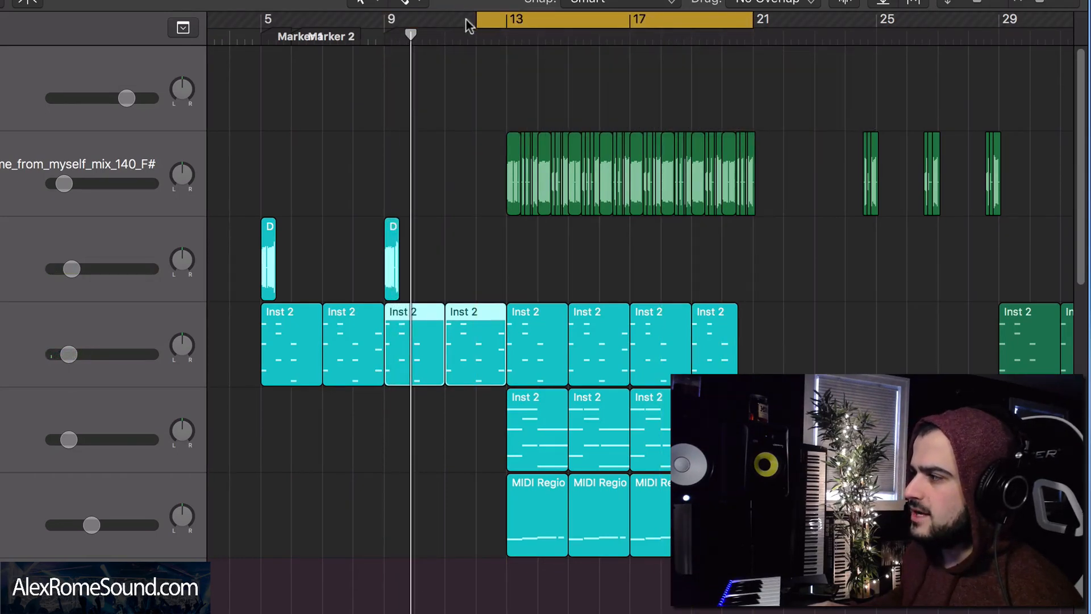
mouse_move(465, 20)
left_mouse_down()
mouse_move(477, 21)
mouse_move(445, 20)
left_mouse_up()
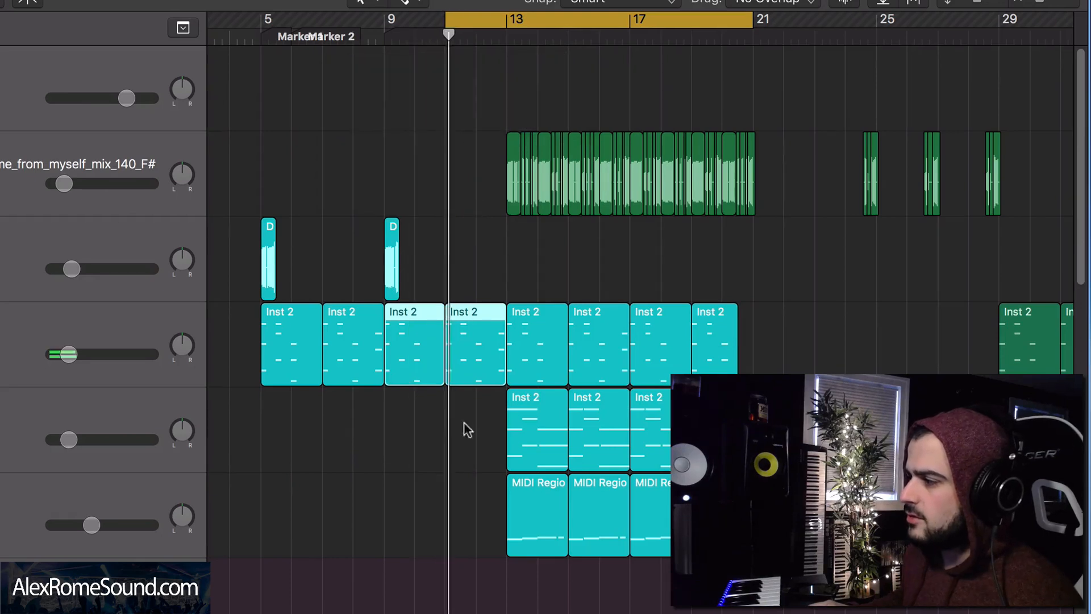
left_click(414, 483)
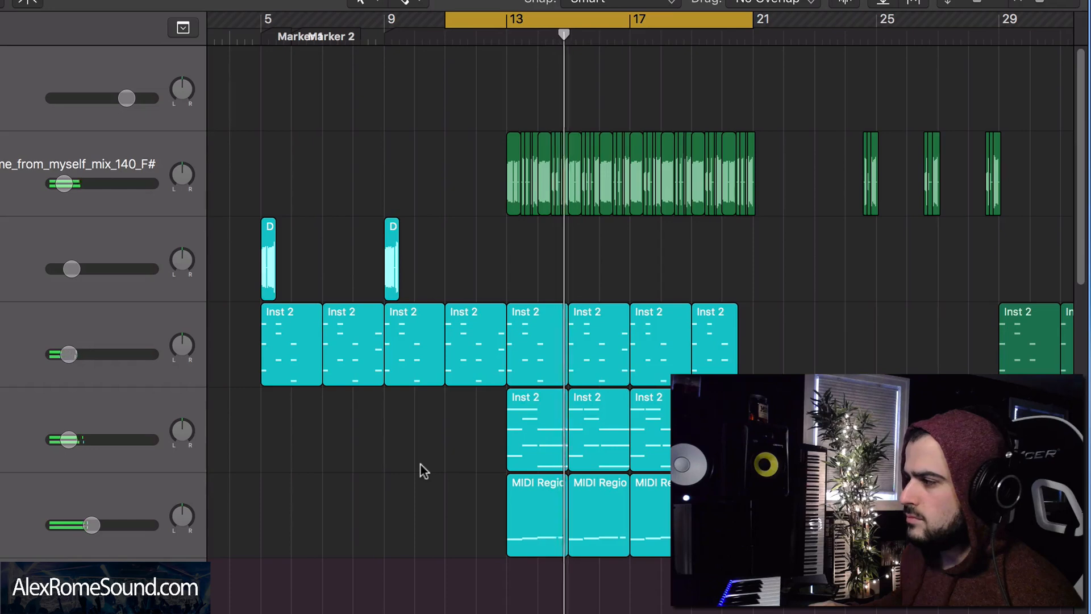
key("space")
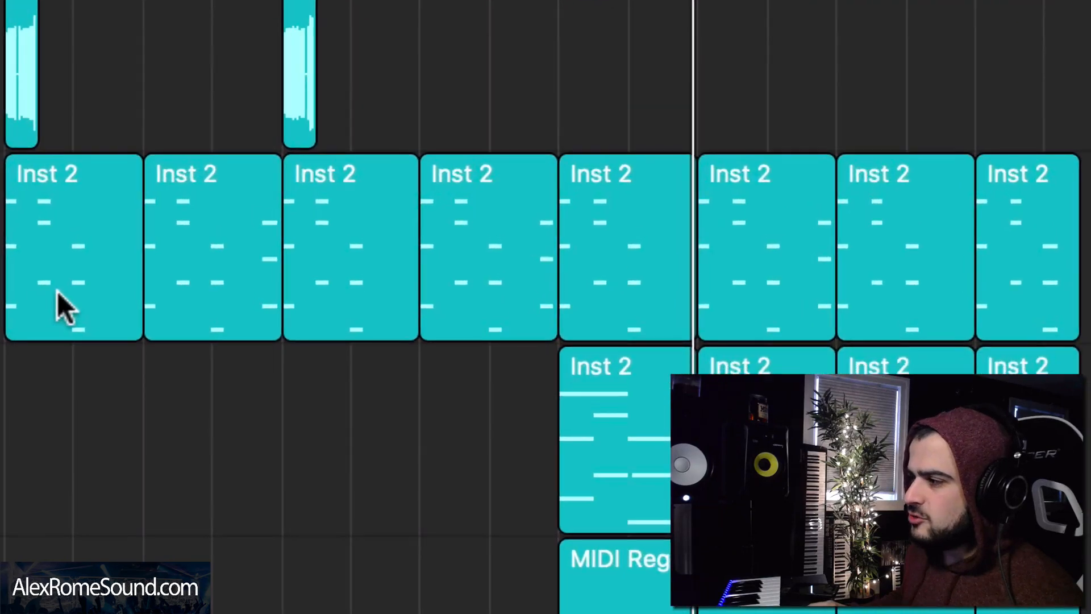
- Select the four Inst 2 chord regions between bars 5 and 13
left_click(56, 291)
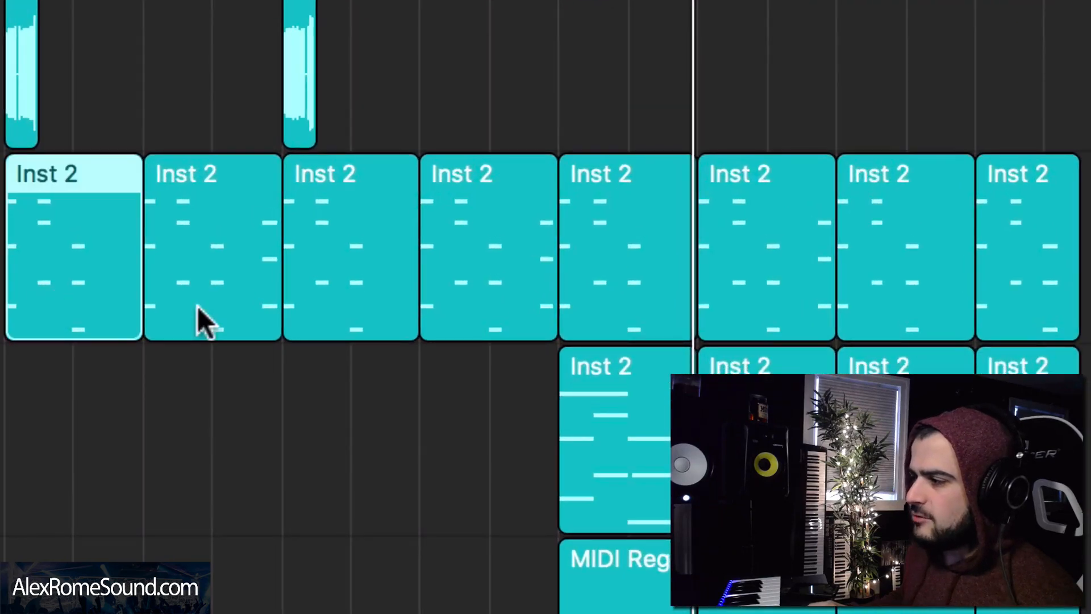
left_click(227, 310)
left_click(427, 325)
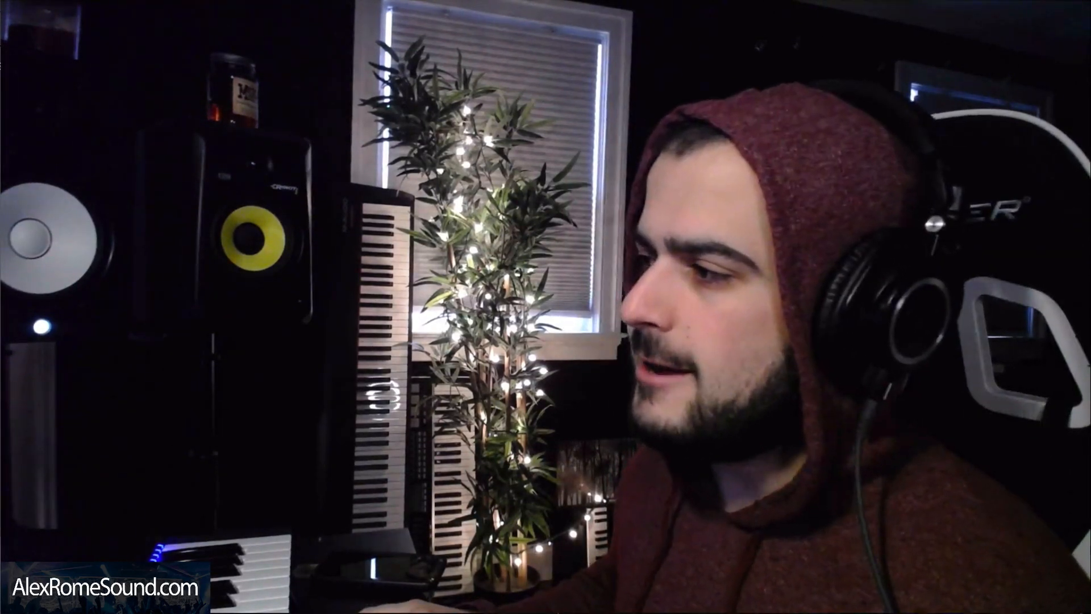
left_click_drag(233, 391, 442, 318)
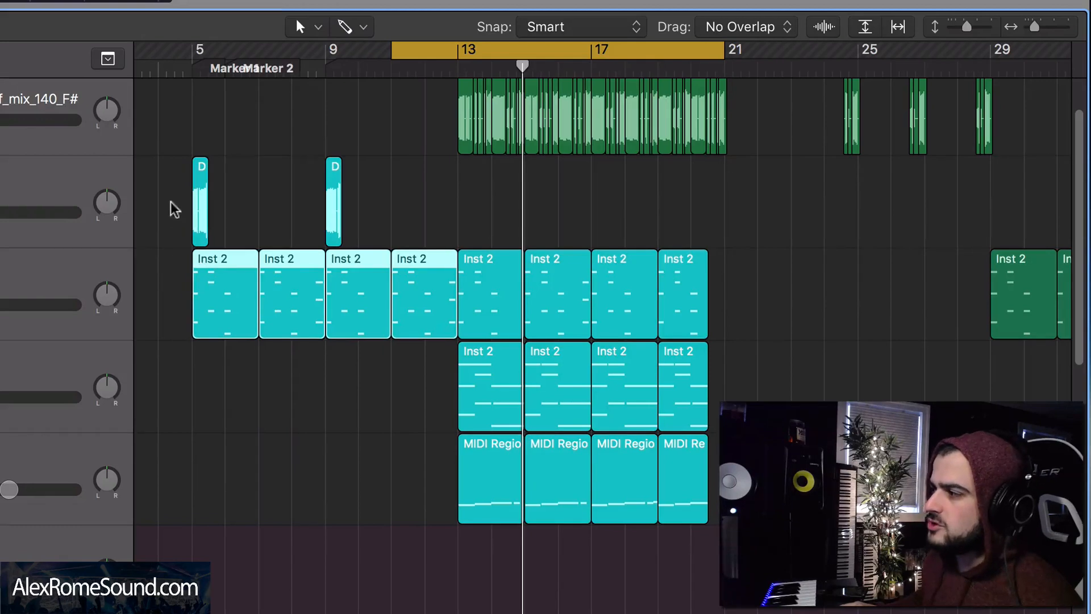
- Set the cycle range to bars 5–21 and select the Inst 2 and MIDI regions starting at bar 13
left_click_drag(169, 157, 419, 404)
left_click_drag(480, 215, 711, 463)
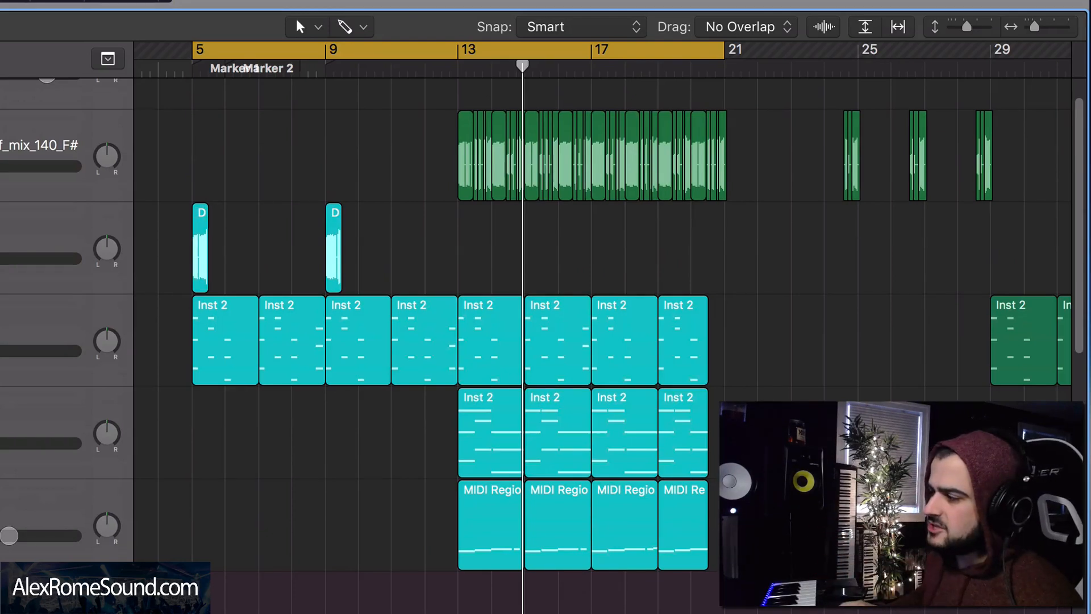
left_click_drag(449, 591, 660, 312)
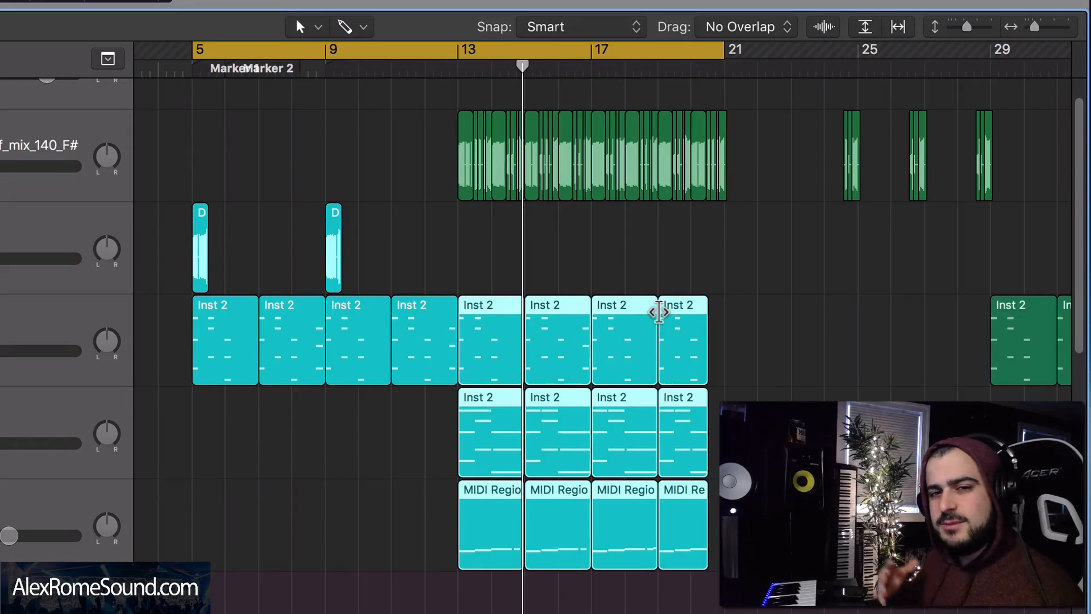
scroll(464, 603, "down", 2)
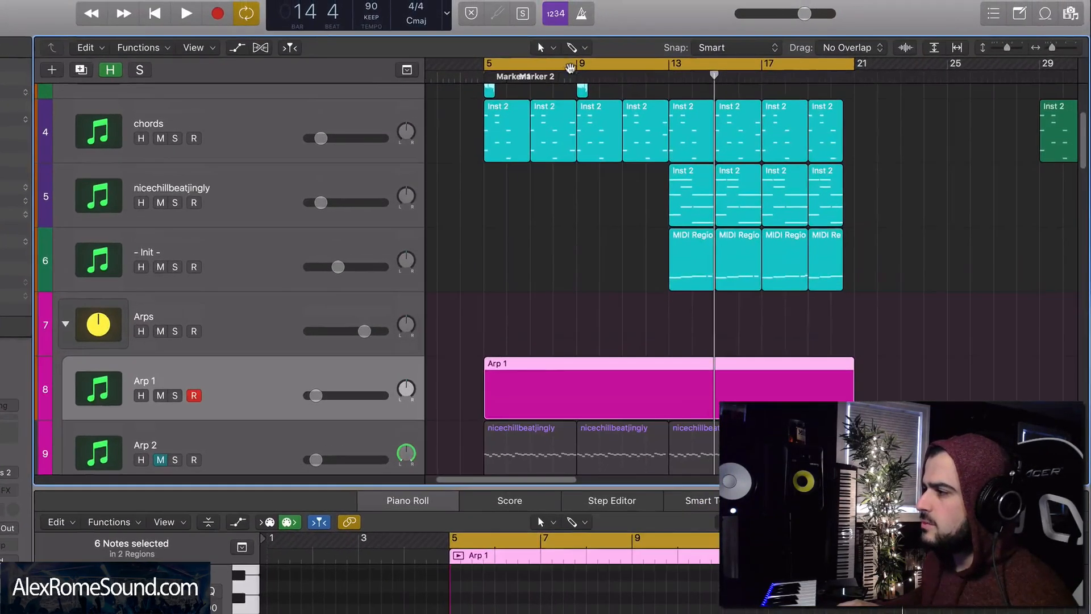
- Move the playhead to bar 8 beat 3 and clear the region selection
mouse_move(570, 68)
left_mouse_down()
mouse_move(490, 71)
mouse_move(565, 71)
left_mouse_up()
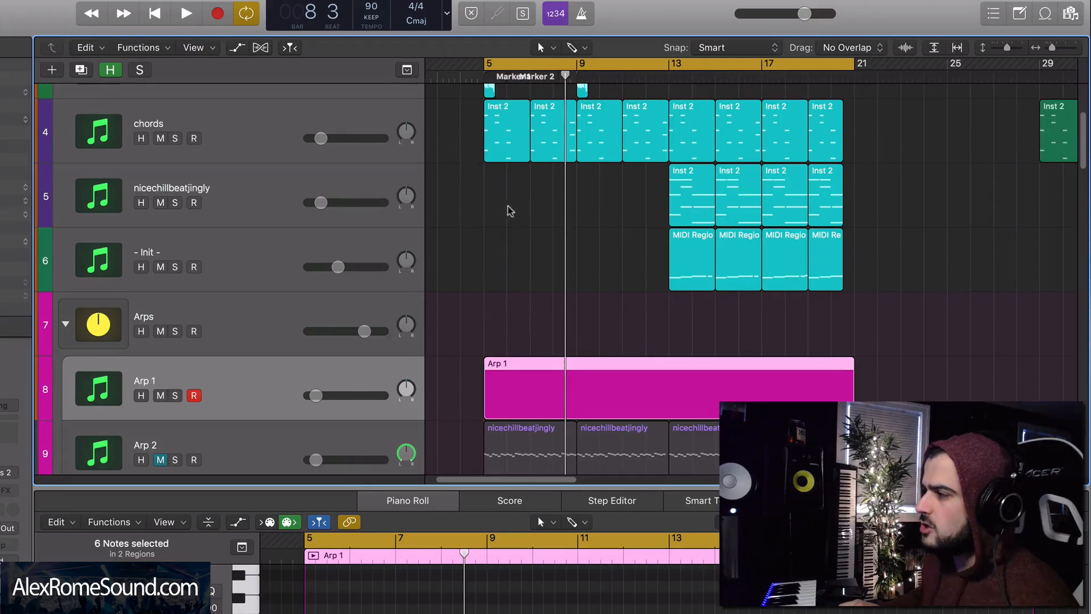
left_click_drag(500, 211, 639, 129)
left_click_drag(615, 334, 744, 369)
left_click(701, 305)
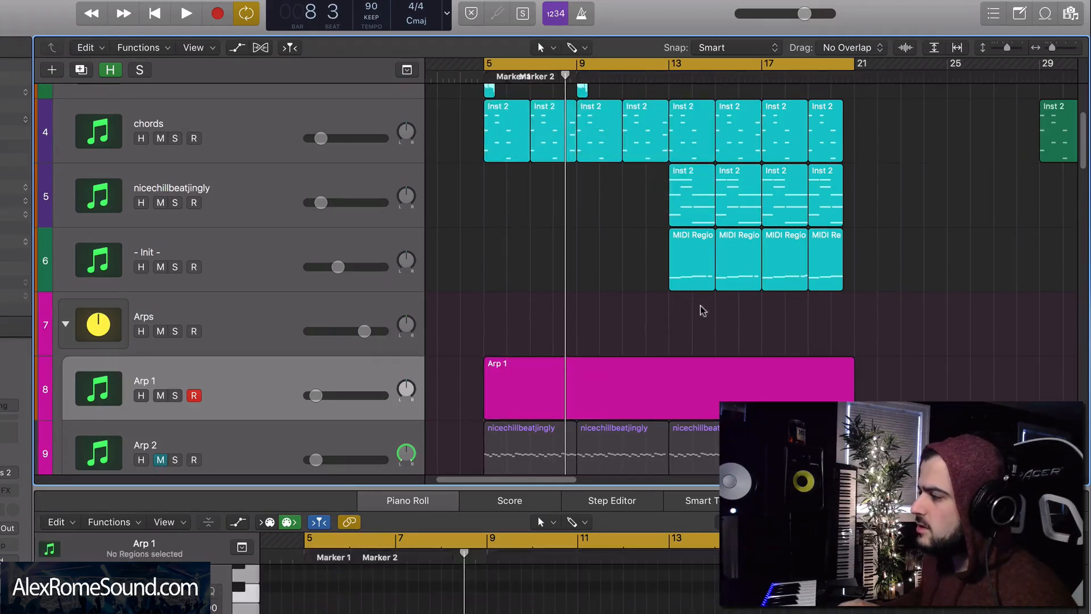
- Examine the Serum synth on the Arp 1 track and close its window
left_click_drag(703, 310, 850, 122)
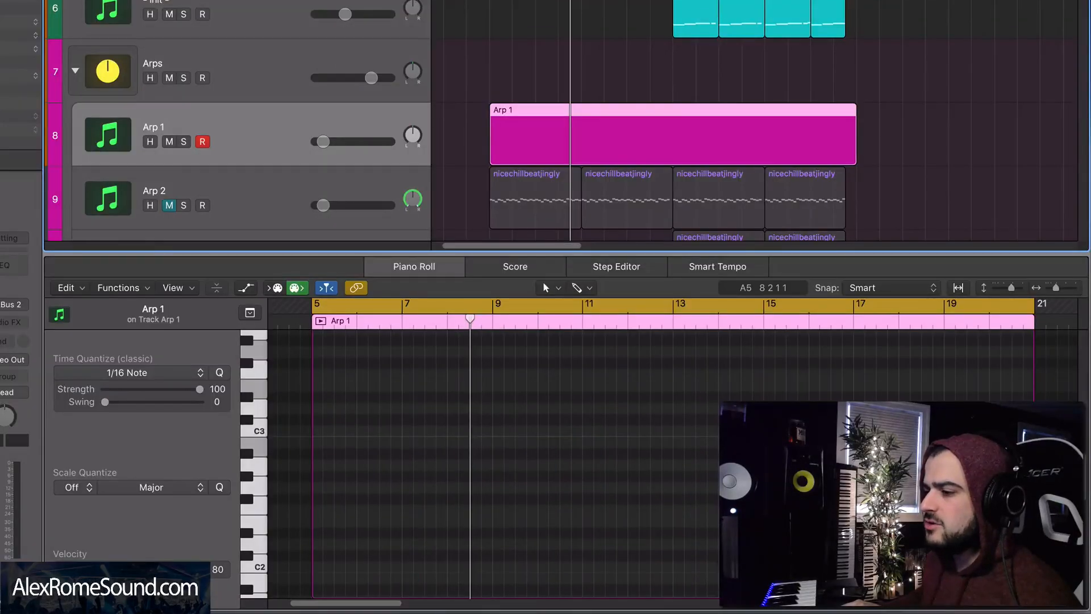
key("v")
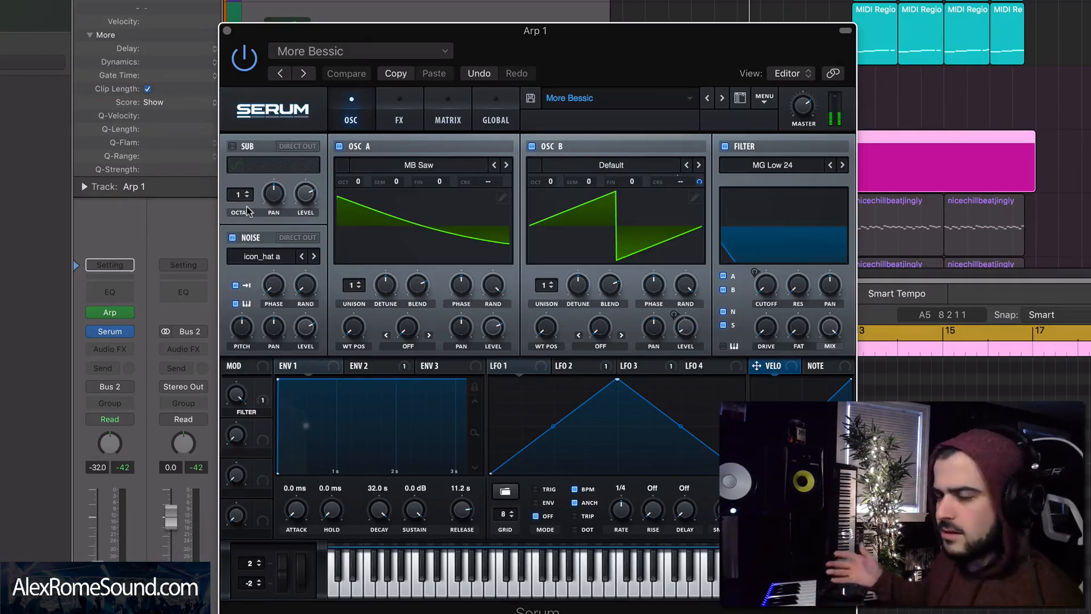
left_click(227, 31)
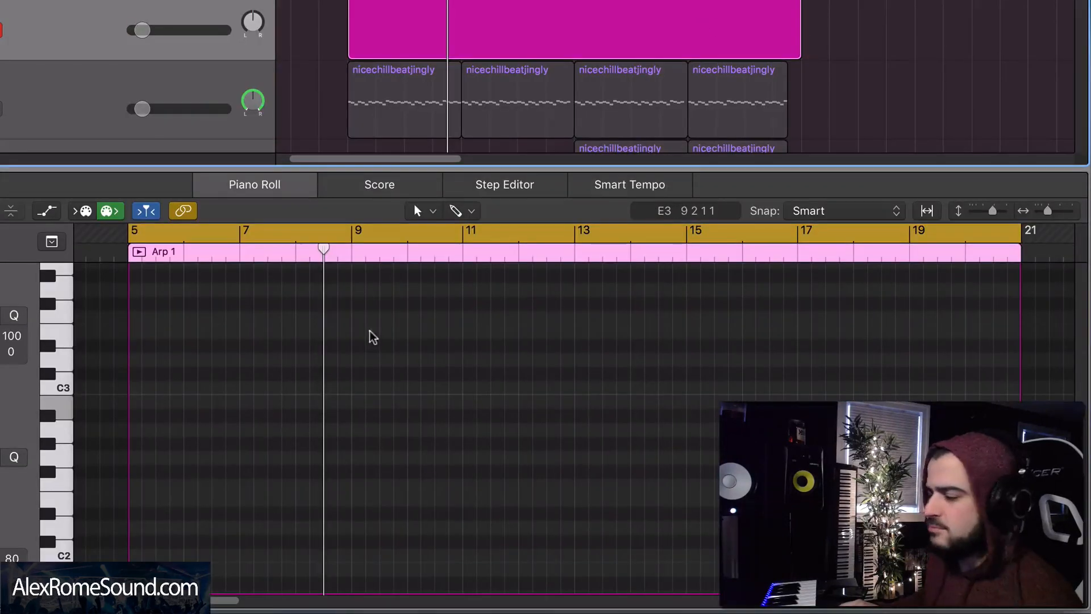
- Draw D3, A3 and D4 notes, each four bars long from bar 5, in the empty Arp 1 region
left_click(135, 294, "super")
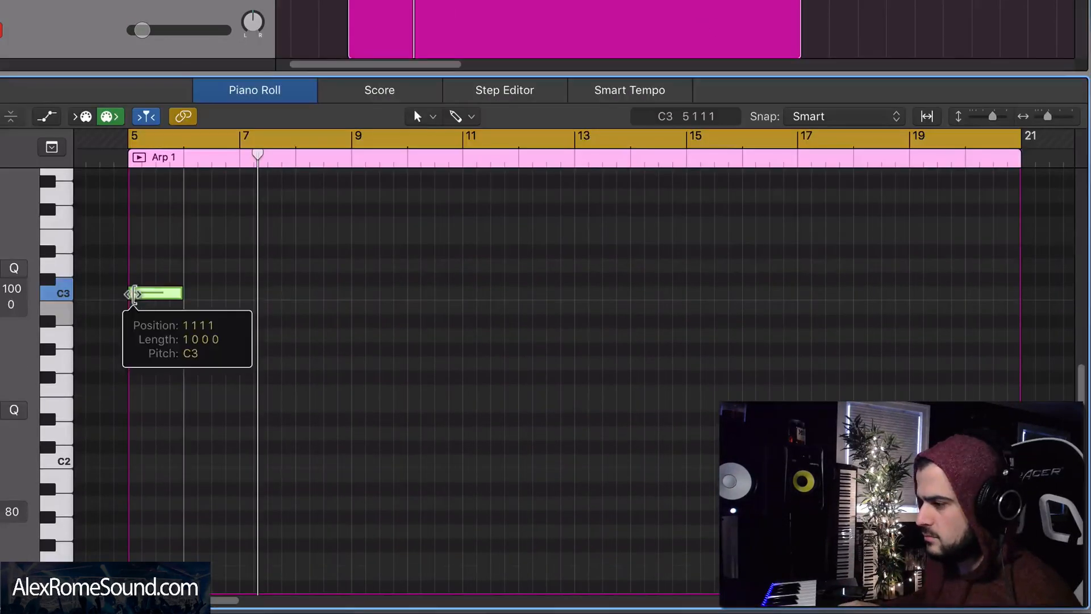
scroll(158, 330, "up", 4)
left_click_drag(153, 402, 293, 369)
left_click(143, 296, "super")
left_click_drag(164, 303, 142, 251)
scroll(145, 270, "up", 2)
left_click(143, 255, "super")
- Repeat the three arp notes three times to fill the region up to bar 21 and play it back
mouse_move(214, 207)
left_mouse_down()
mouse_move(301, 410)
mouse_move(349, 418)
left_mouse_up()
key("super+r")
key("super+r")
key("super+r")
key("space")
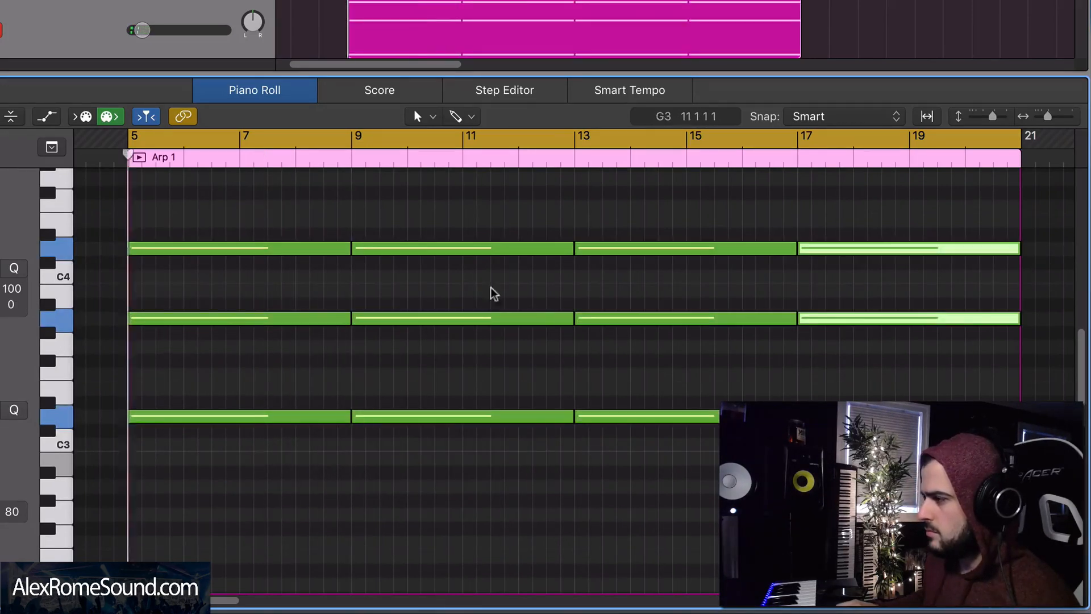
- Set the Variation of the Arp 1 track's Arpeggiator to 3
left_click_drag(420, 74, 321, 608)
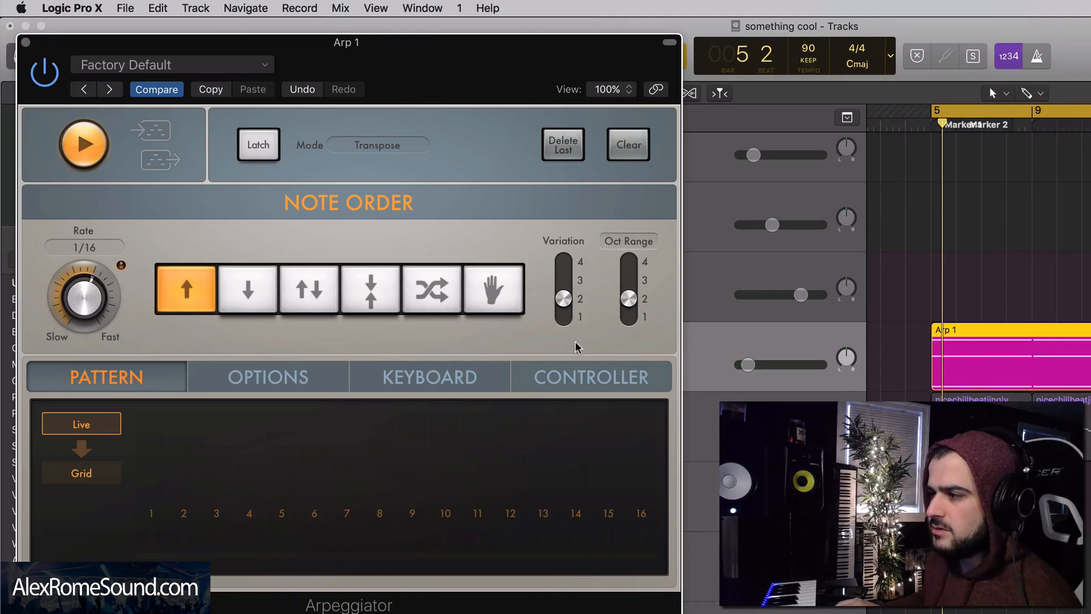
left_click_drag(565, 300, 564, 280)
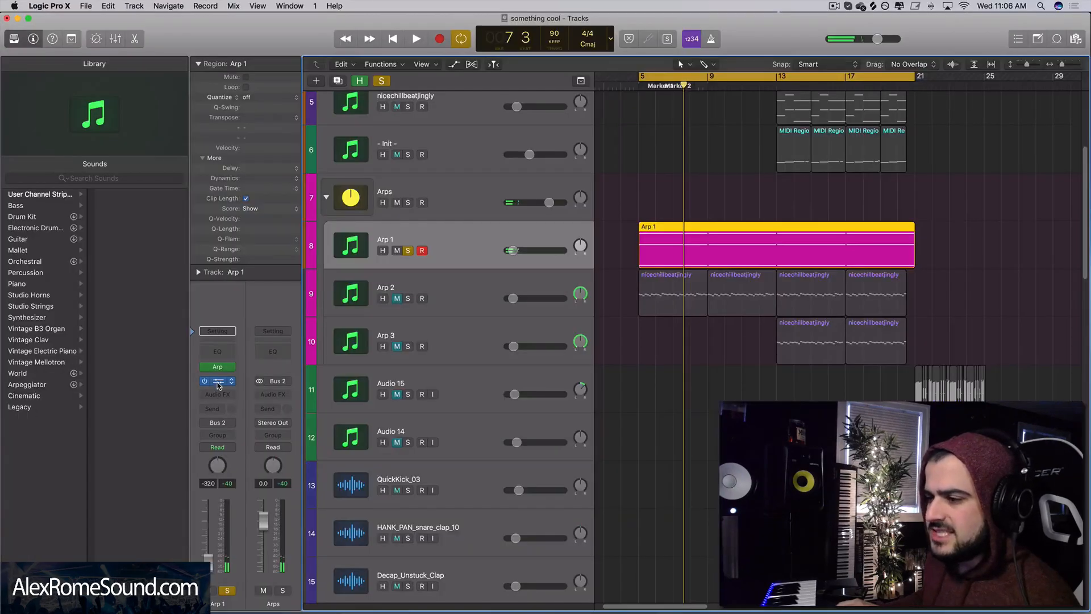
- Turn off the noise oscillator in the Arp 1 track's Serum synth and close the plug-in
left_click(218, 383)
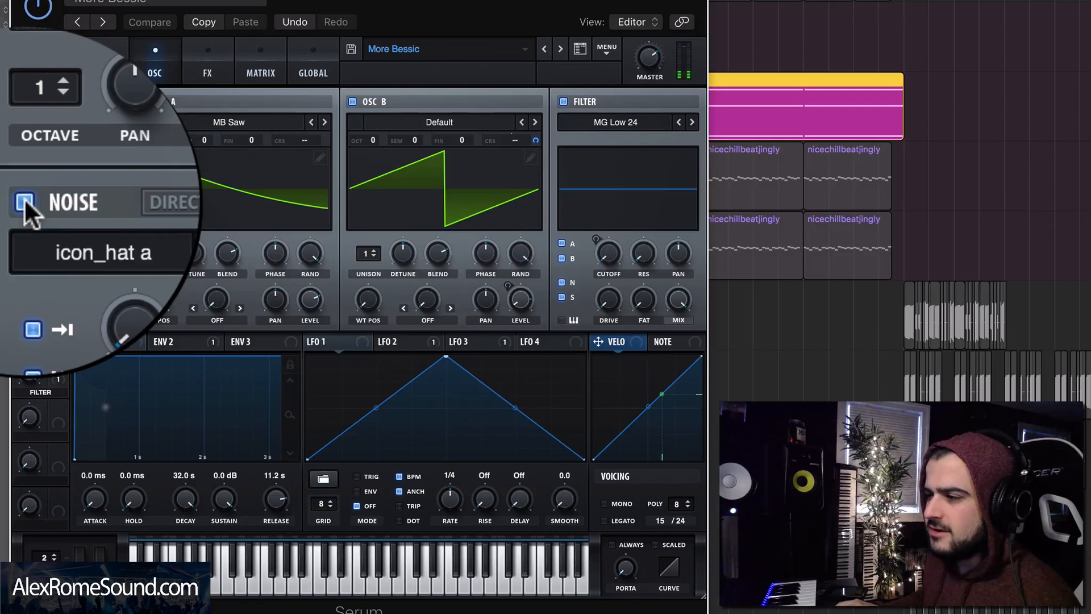
left_click(310, 310)
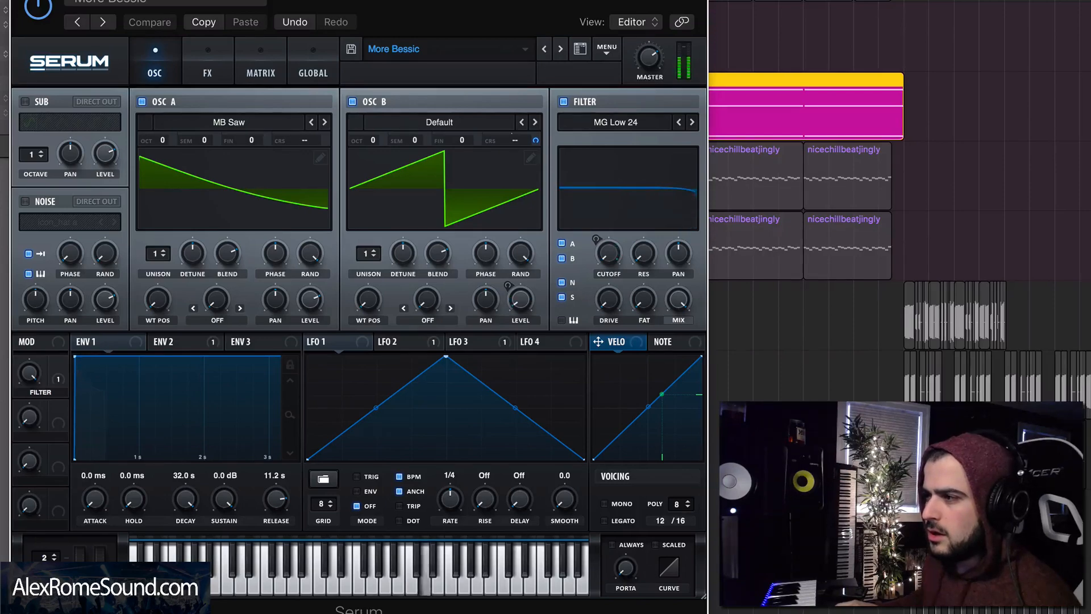
left_click(21, 2)
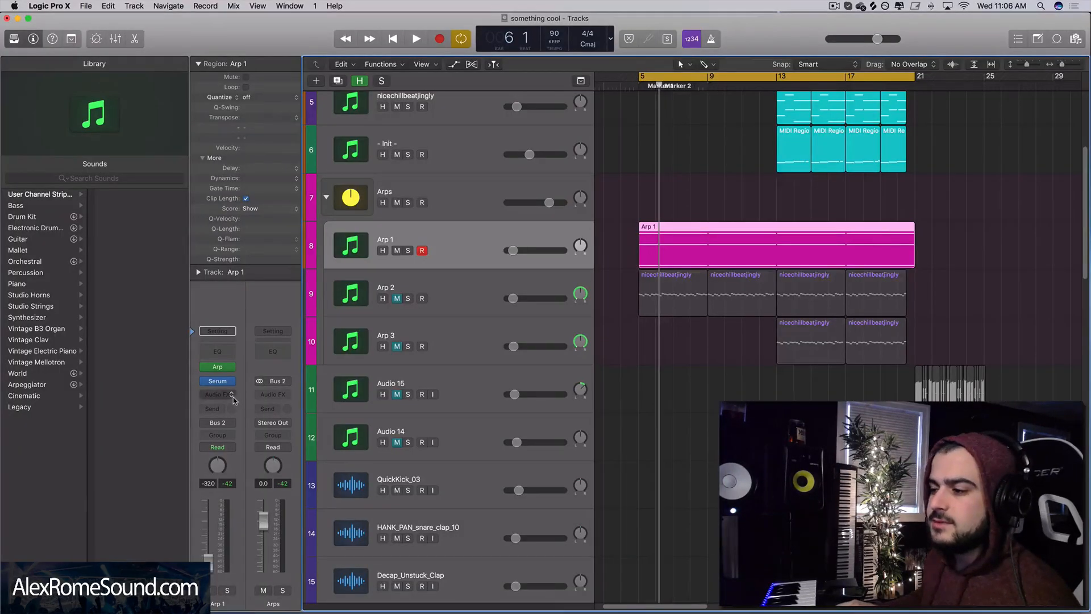
- Insert a Single Band EQ after Serum on the Arp 1 track
left_click(231, 396)
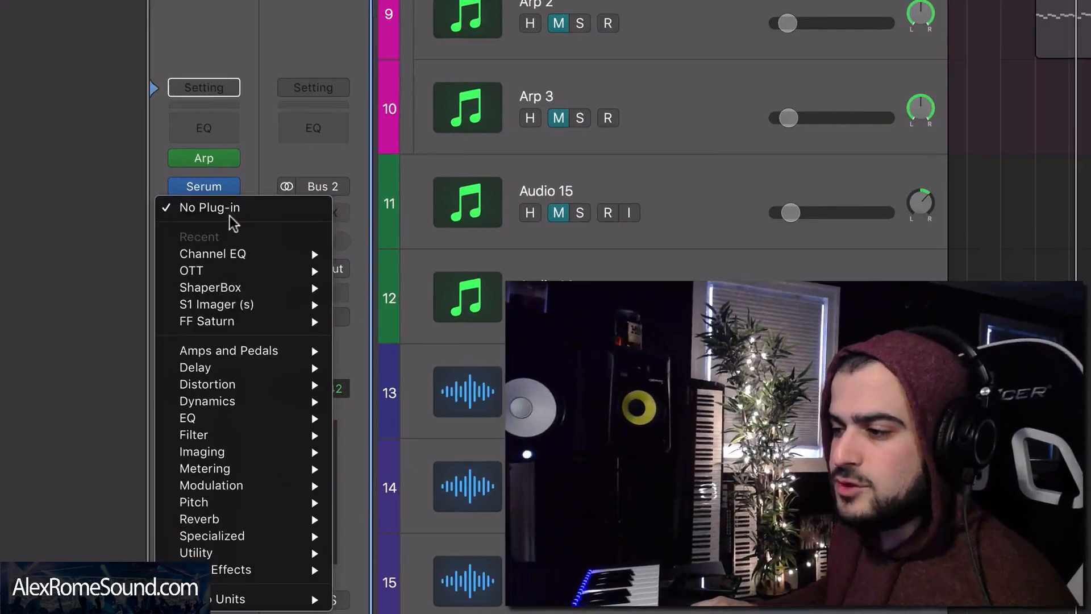
mouse_move(266, 501)
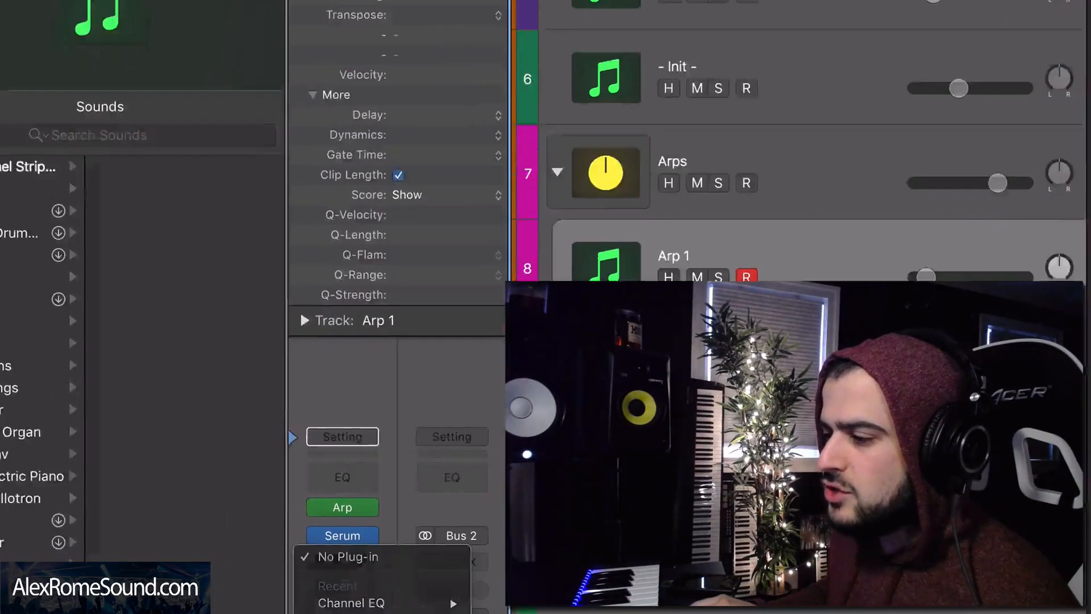
left_click(529, 611)
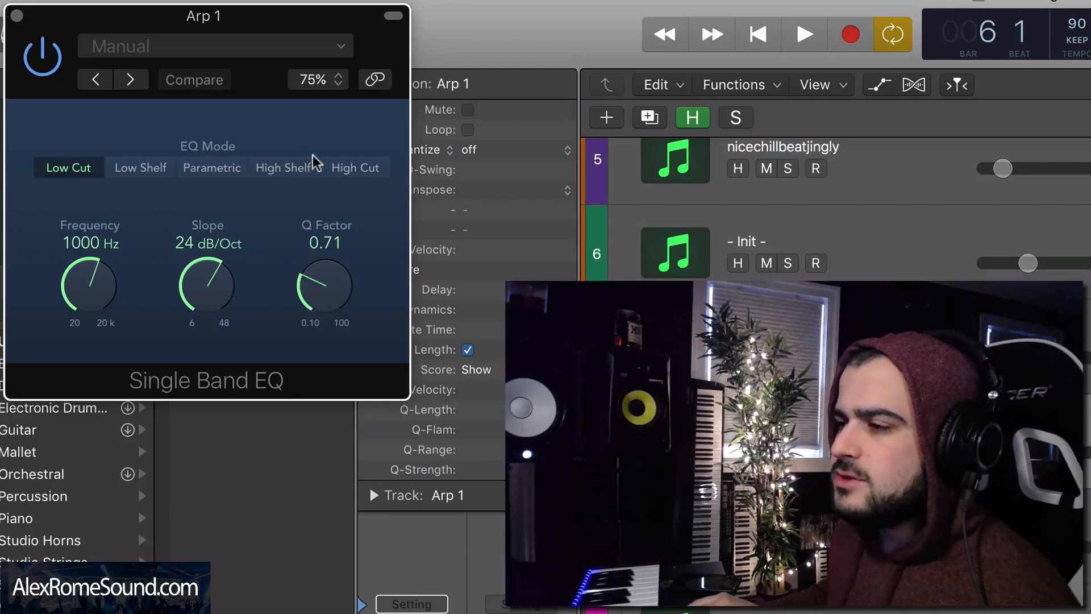
- Switch the Single Band EQ to High Cut mode and set its frequency to 5600 Hz during playback
left_click(353, 168)
key("space")
left_click_drag(96, 278, 111, 253)
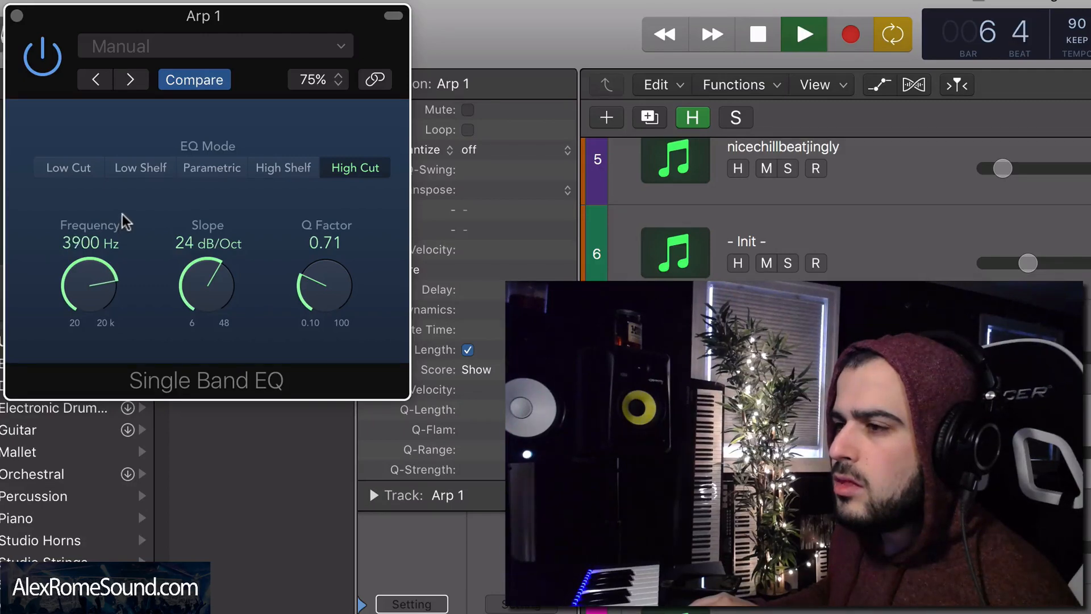
left_click_drag(126, 214, 131, 204)
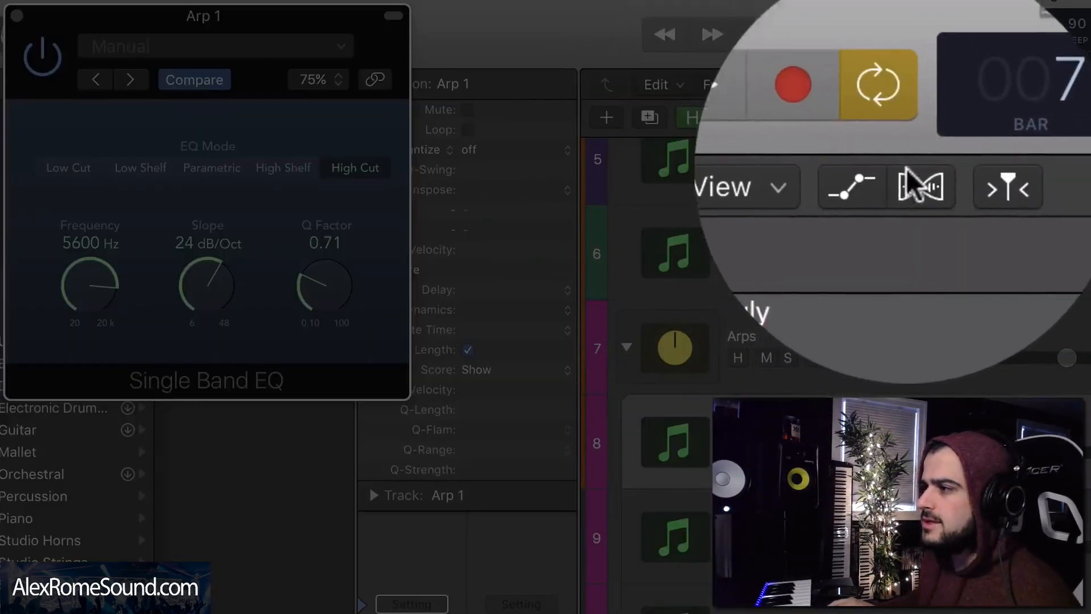
- Automate the Arp 1 EQ frequency to rise from 20 Hz between bars 7 and 8 to 2400 Hz at bar 13
left_click(879, 85)
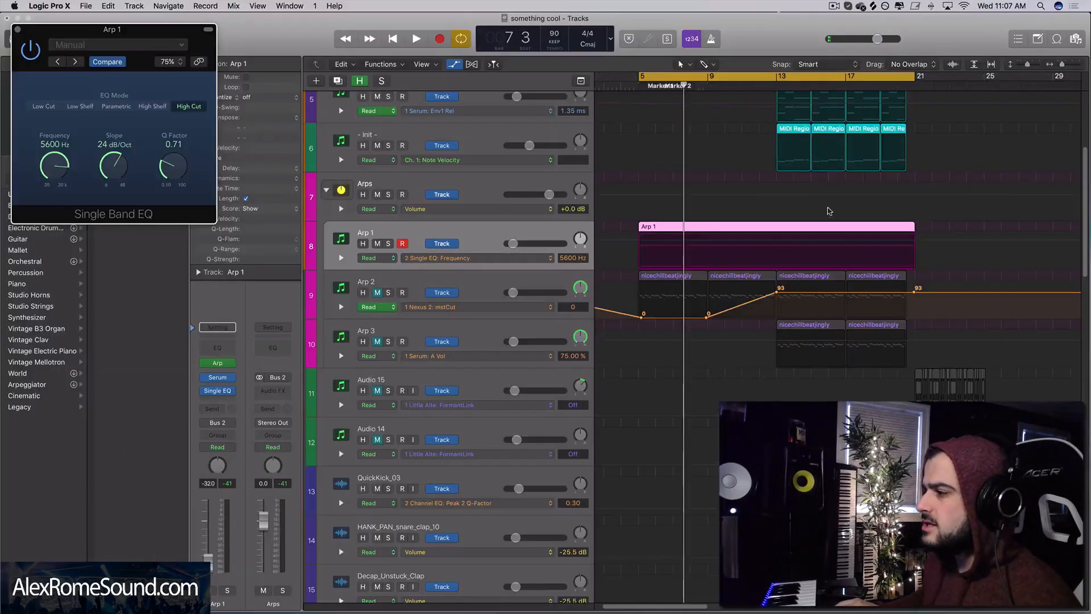
left_click(777, 256)
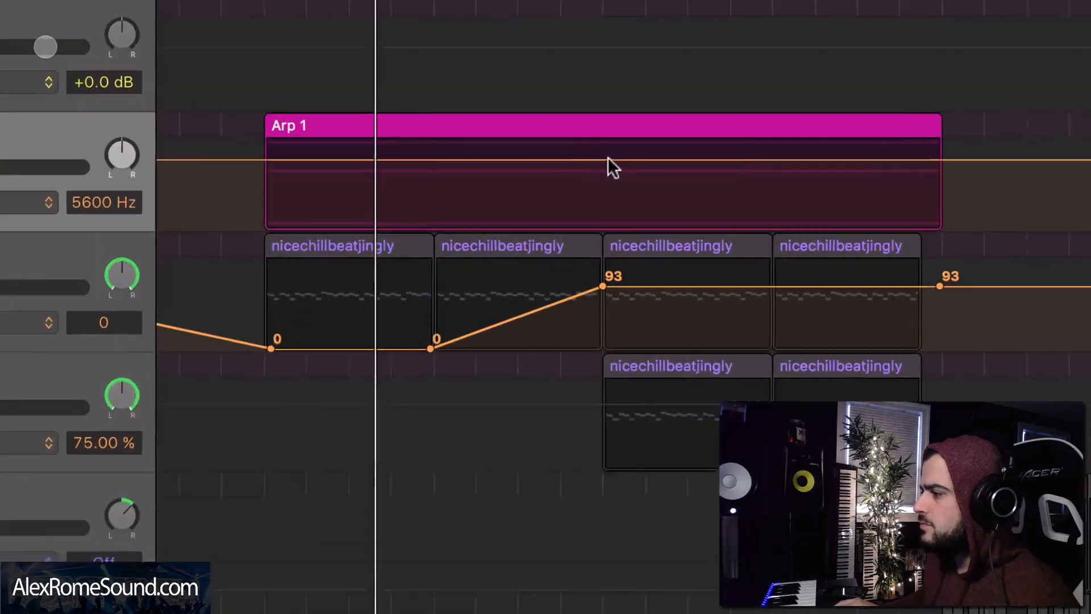
left_click(786, 240)
left_click(344, 154)
left_click_drag(331, 156, 333, 230)
mouse_move(653, 158)
left_mouse_down()
mouse_move(656, 171)
mouse_move(637, 165)
left_mouse_up()
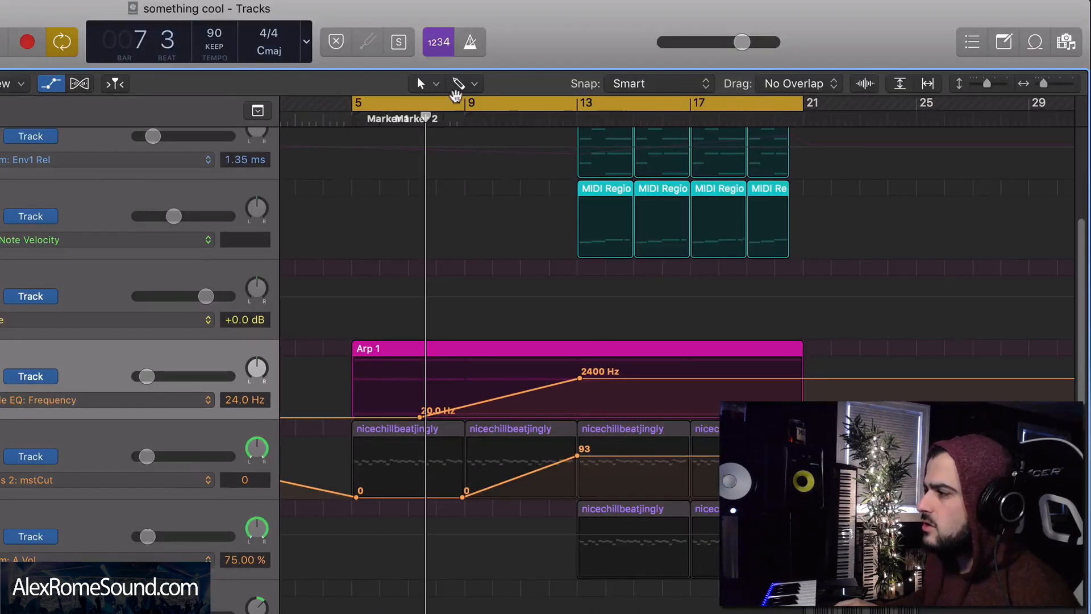
- Set the cycle range to bars 9–21, close the EQ window and play back the filter sweep
left_click_drag(460, 104, 816, 125)
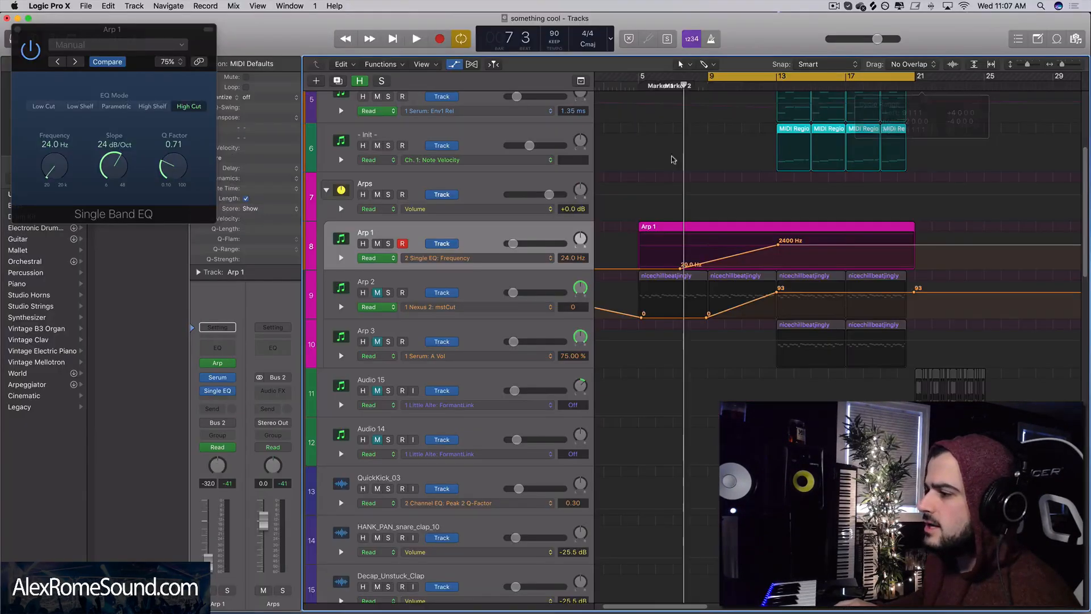
left_click(17, 29)
key("space")
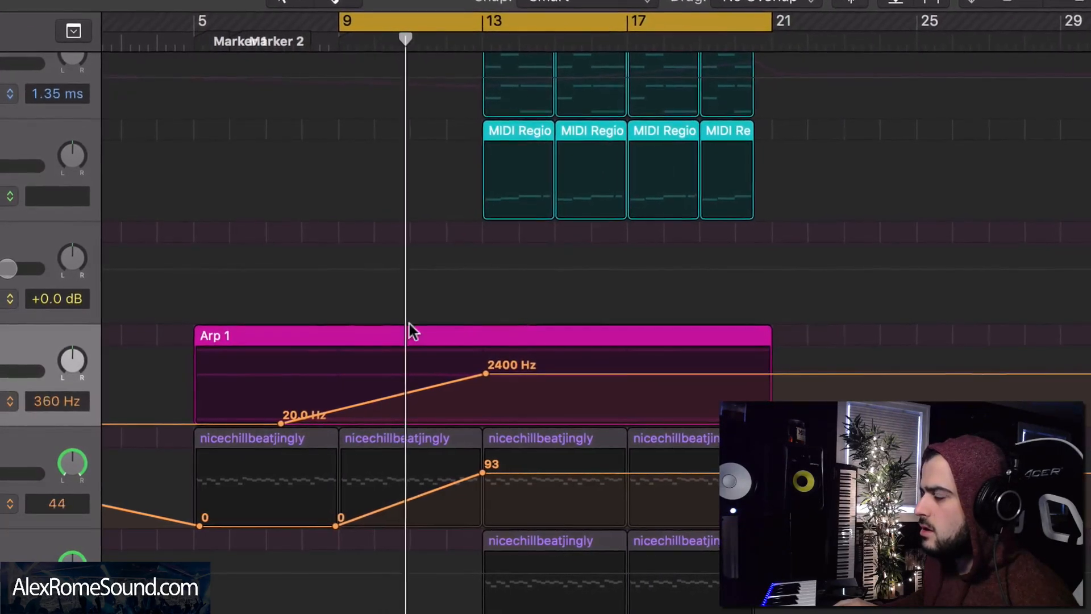
- Hide the automation lanes and return to the track overview
scroll(335, 341, "up", 4)
key("a")
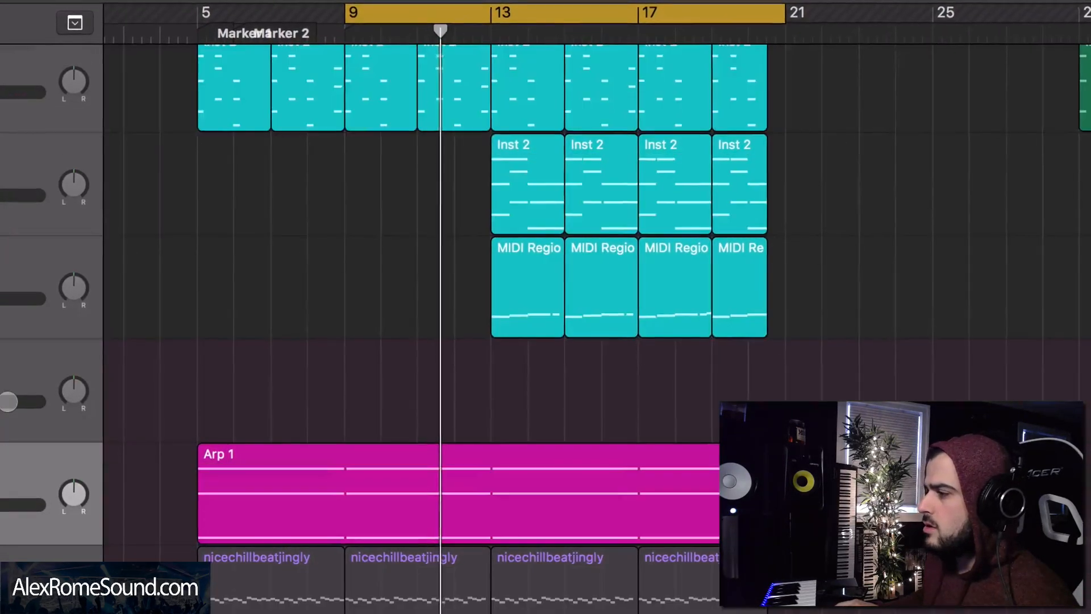
scroll(253, 461, "up", 3)
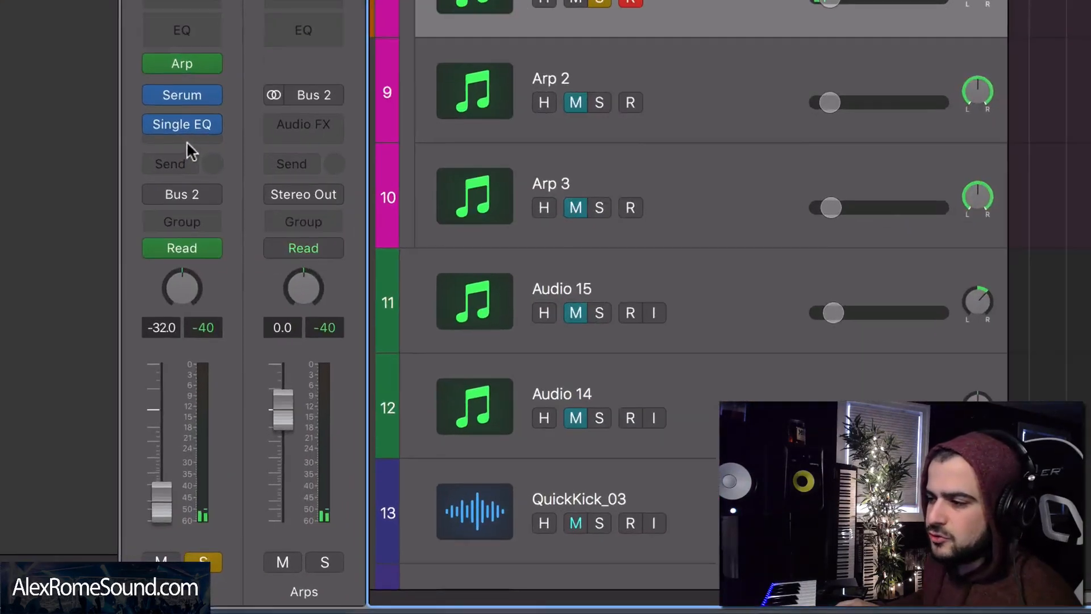
left_click(200, 139)
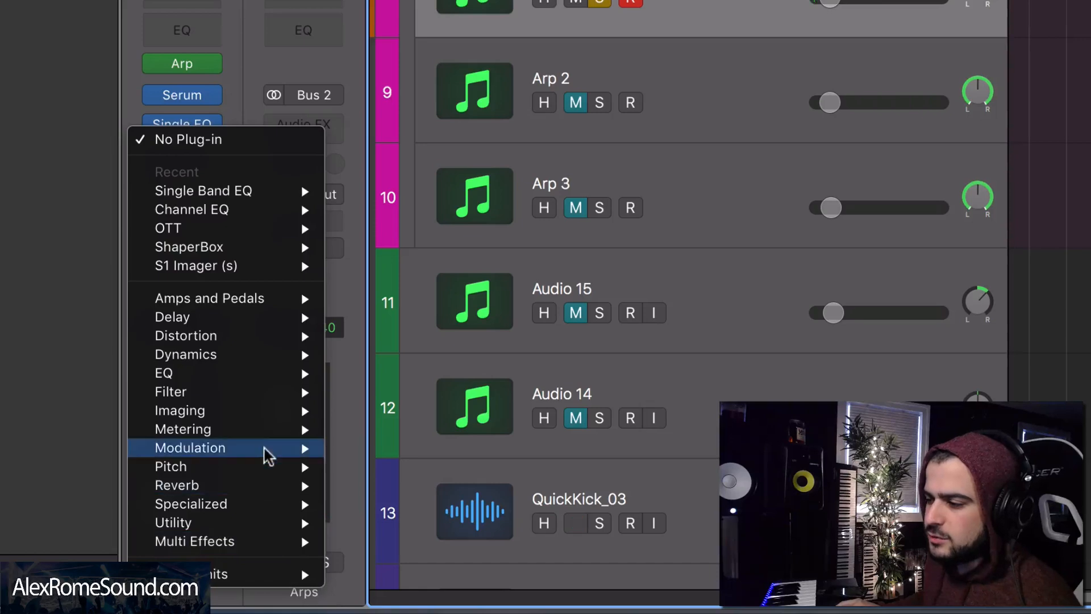
mouse_move(269, 458)
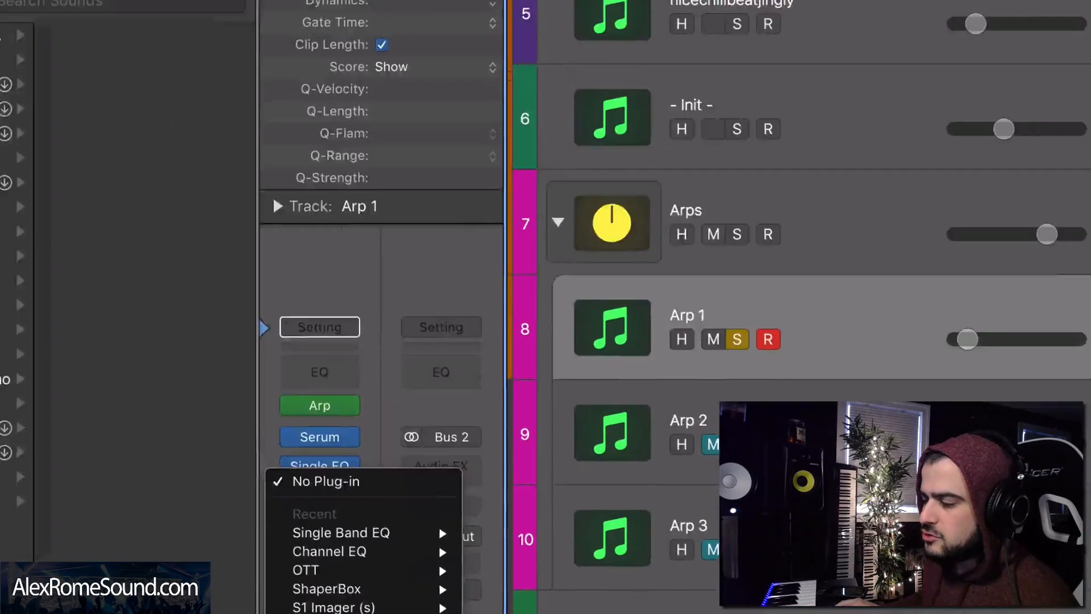
left_click(570, 569)
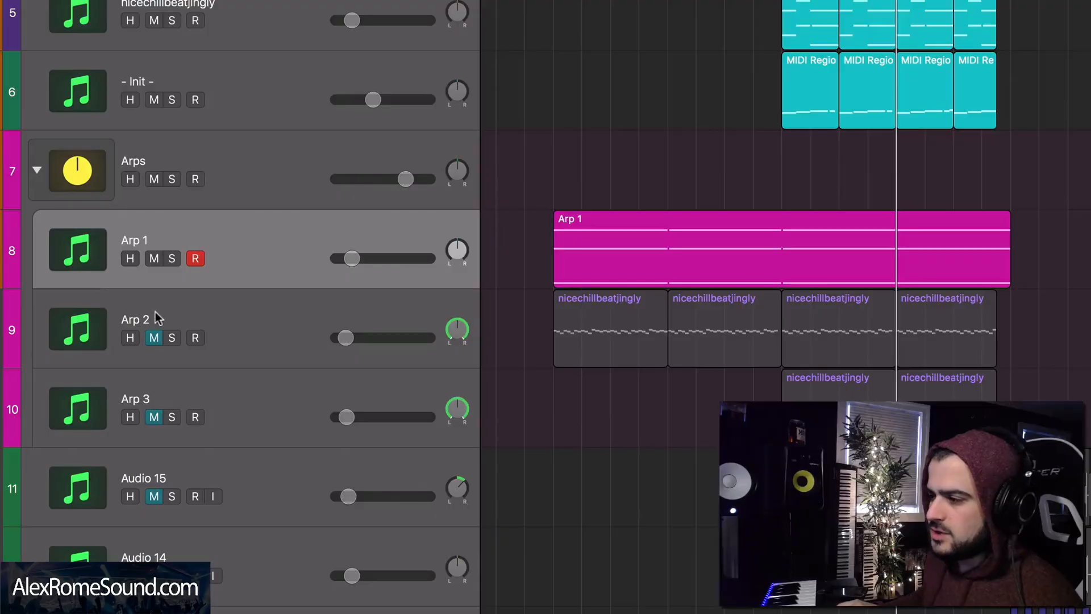
- Solo the Arp 2 track and open its region at bar 9 in the Piano Roll to view the note pattern
left_click(181, 348)
left_click(173, 338)
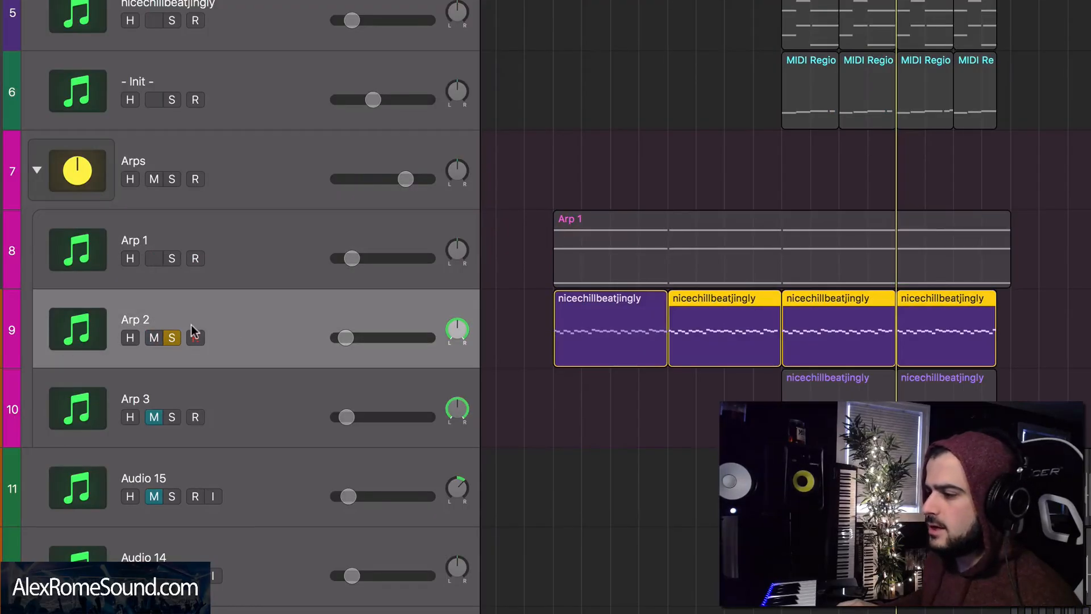
left_click(171, 339)
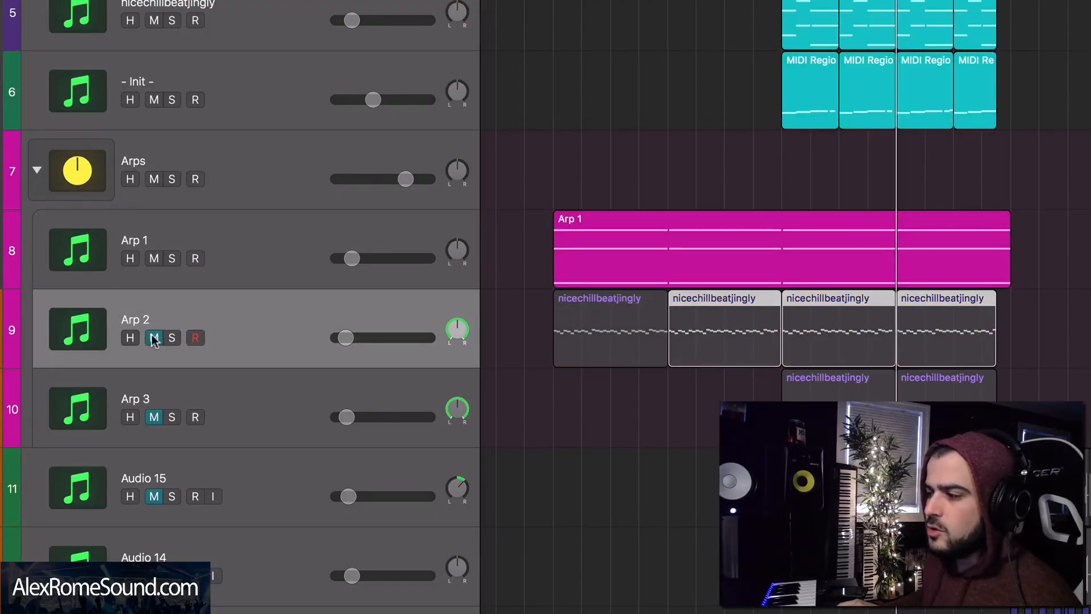
left_click(173, 338)
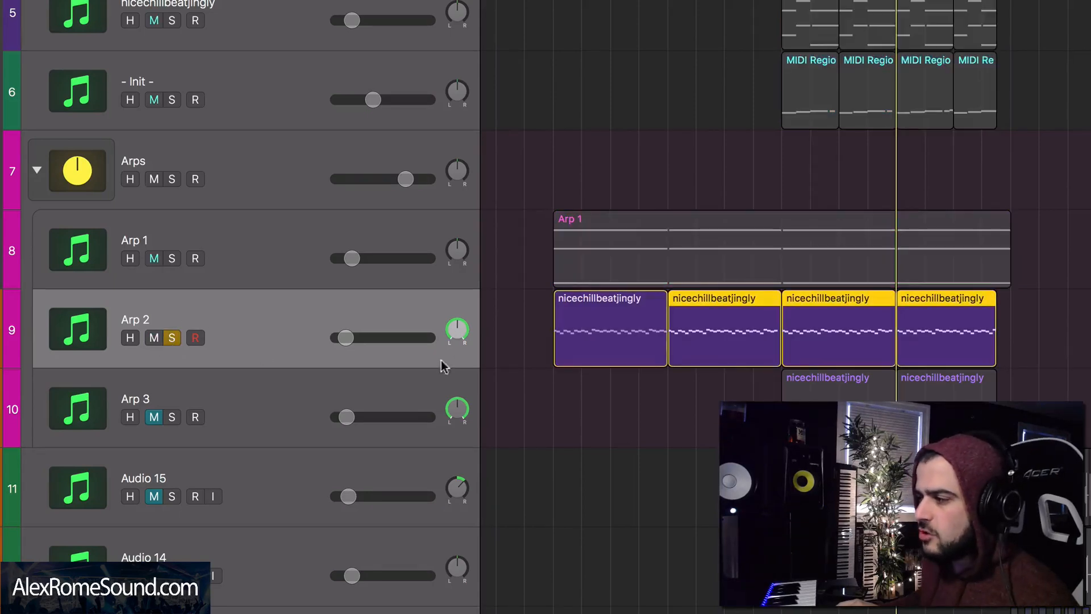
double_click(716, 337)
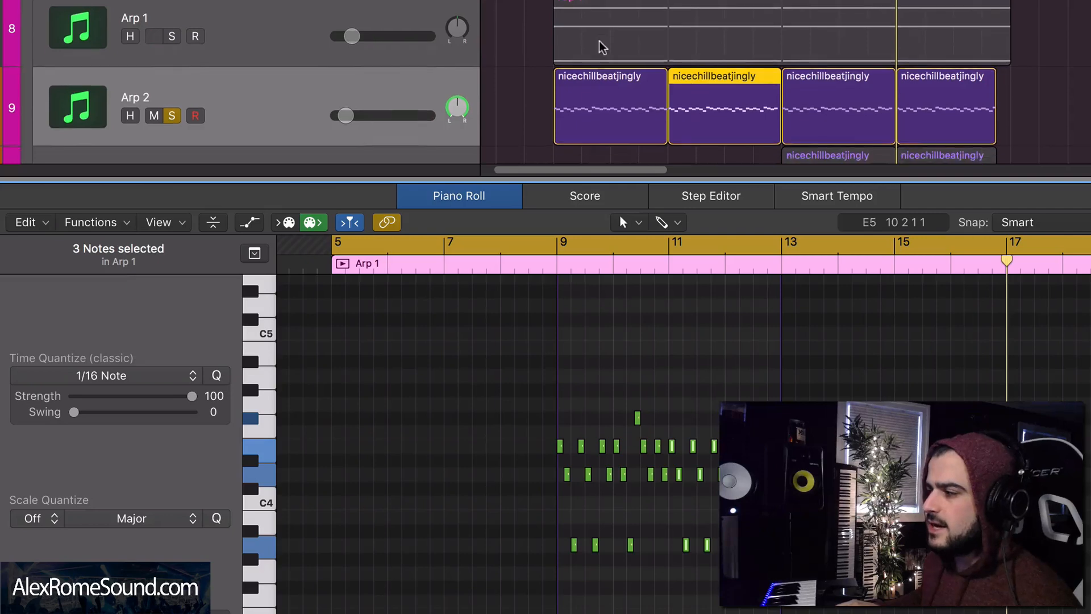
- Lower the Arp 2 track's volume slightly
scroll(602, 44, "down", 1)
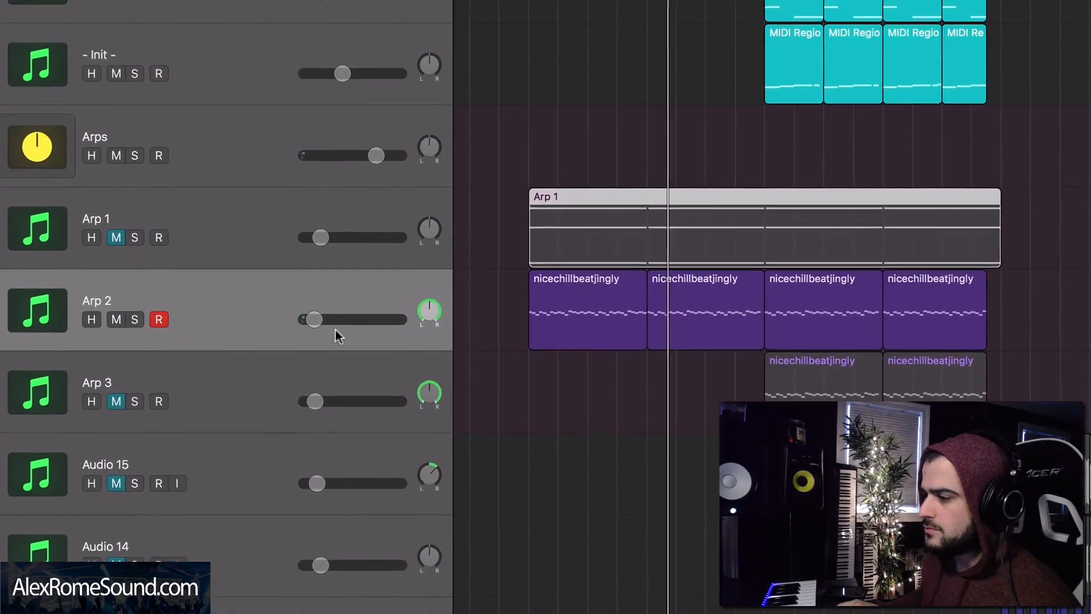
left_click_drag(322, 314, 305, 331)
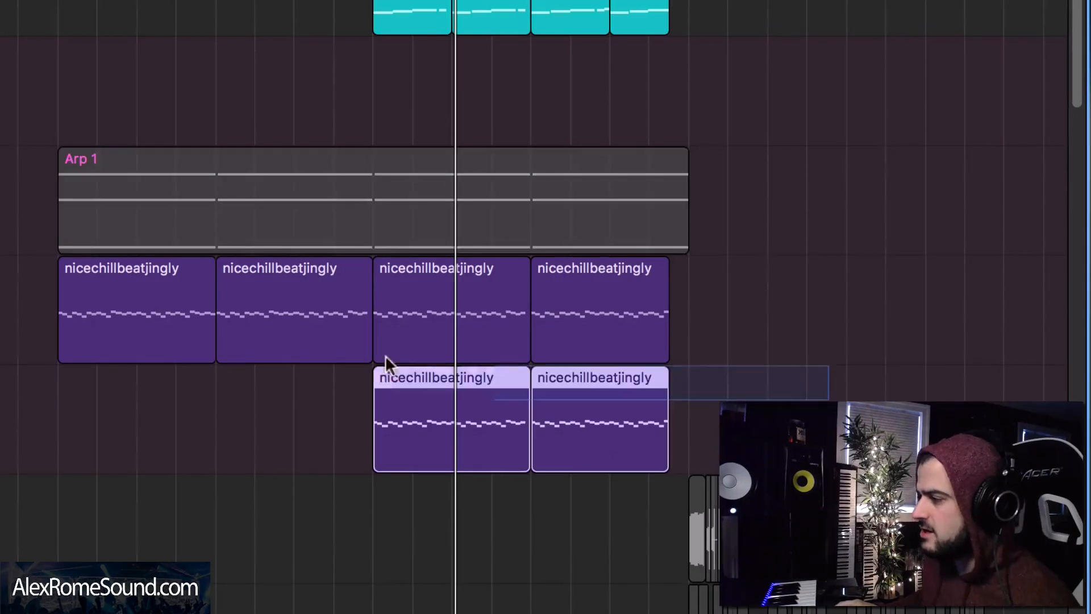
- Copy the two Arp 3 regions to start at bar 5 and lengthen the copy at bar 9 toward bar 13
left_click_drag(717, 440, 108, 411)
left_click_drag(352, 453, 350, 453)
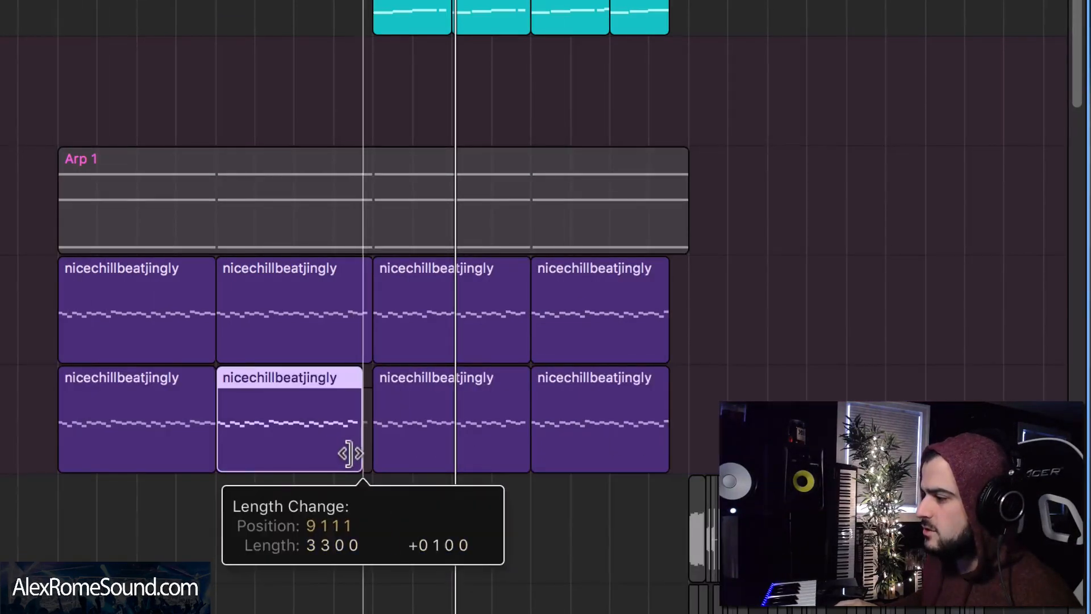